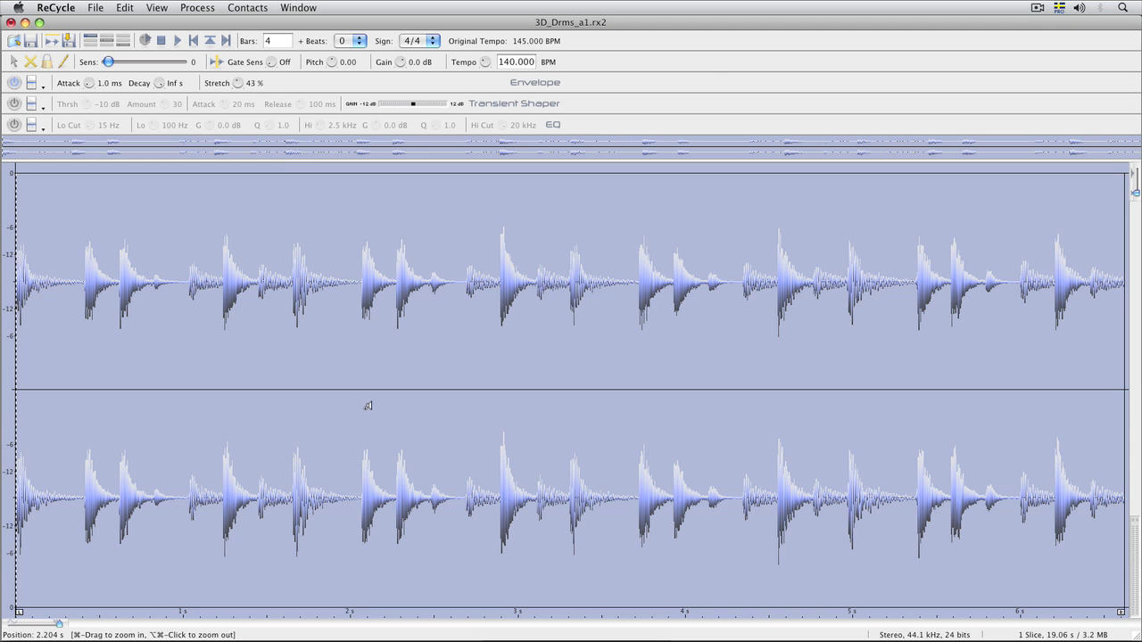
Raise ReCycle's slice sensitivity to 68 for 27 slices, then play the loop in Record
left_click_drag(109, 62, 158, 64)
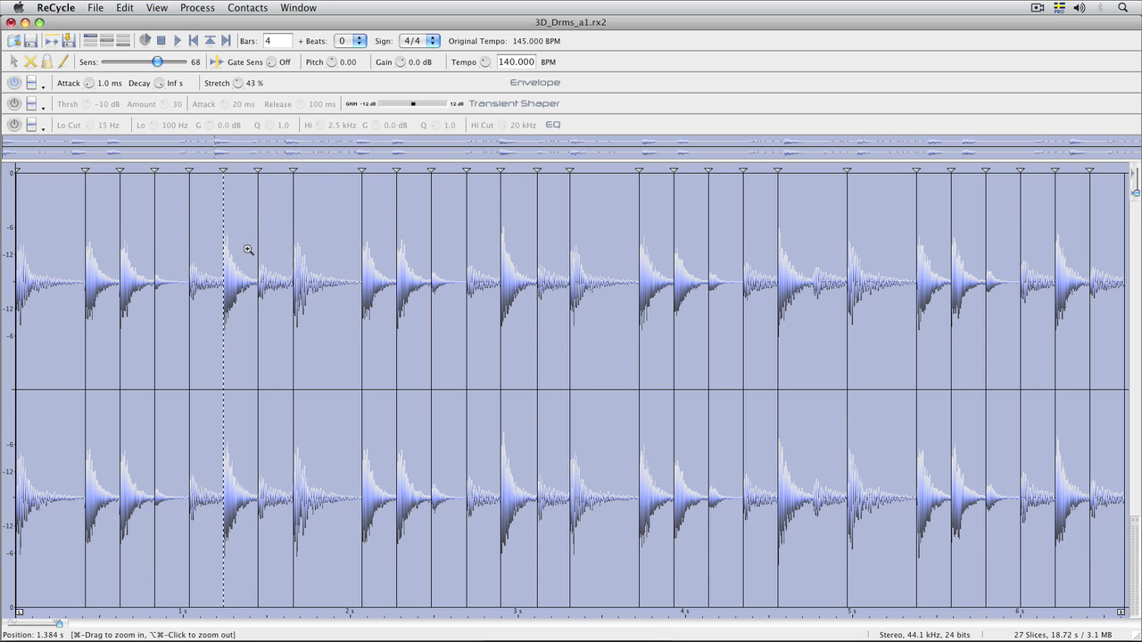
key("super+Tab")
key("space")
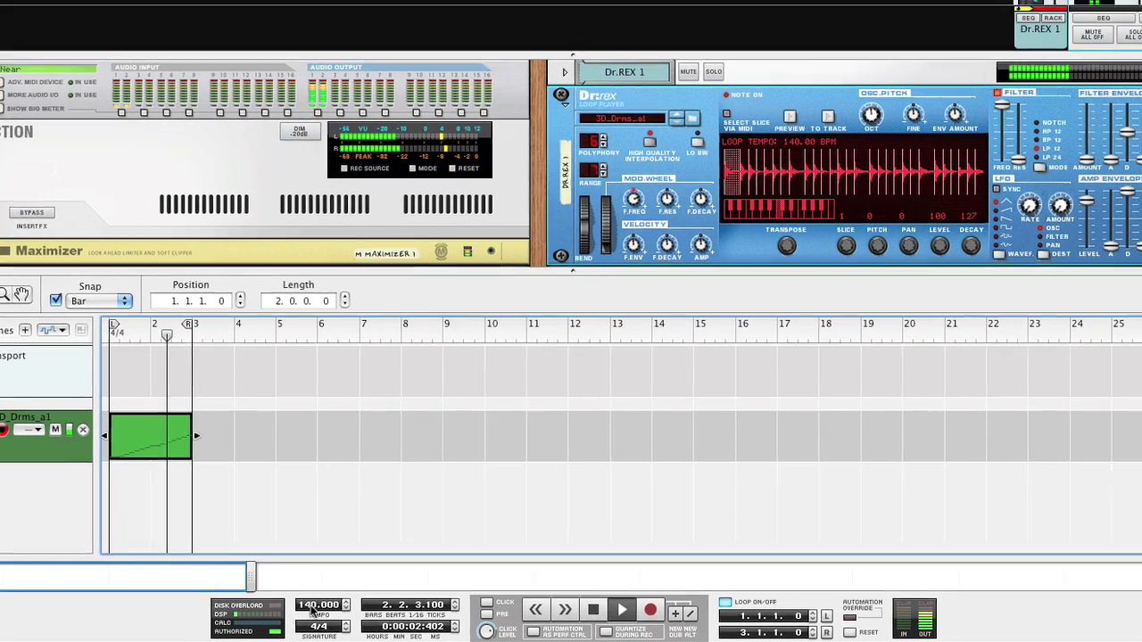
Adjust the song tempo, then move the Slice #7 note to Slice #6 and Slice #10 to Slice #8
left_click_drag(312, 608, 301, 522)
left_click_drag(527, 408, 546, 584)
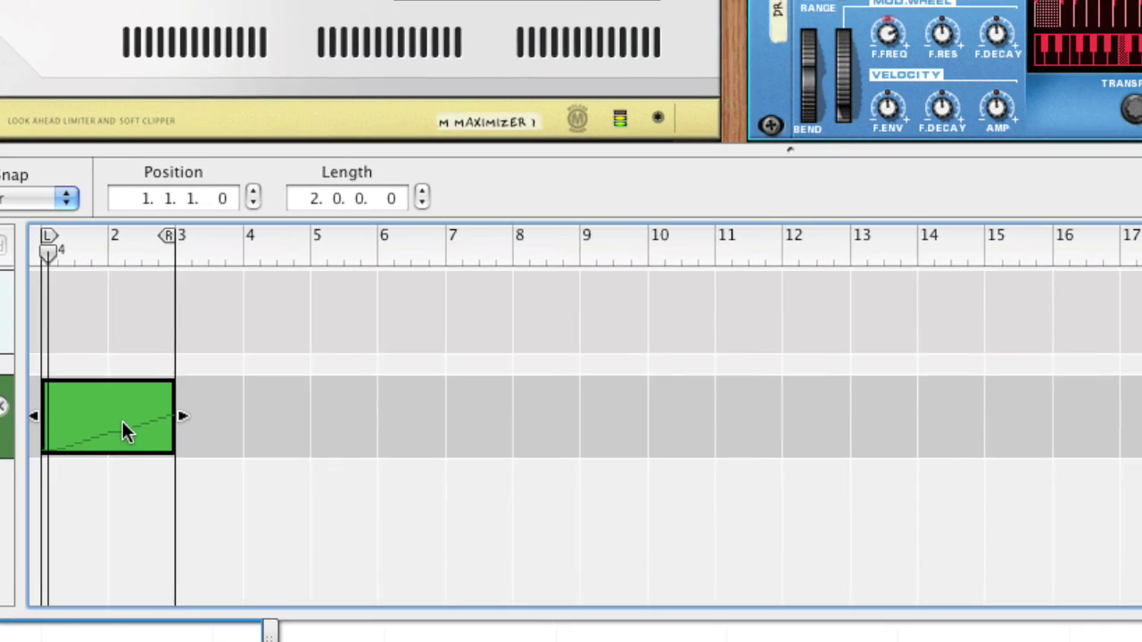
double_click(122, 421)
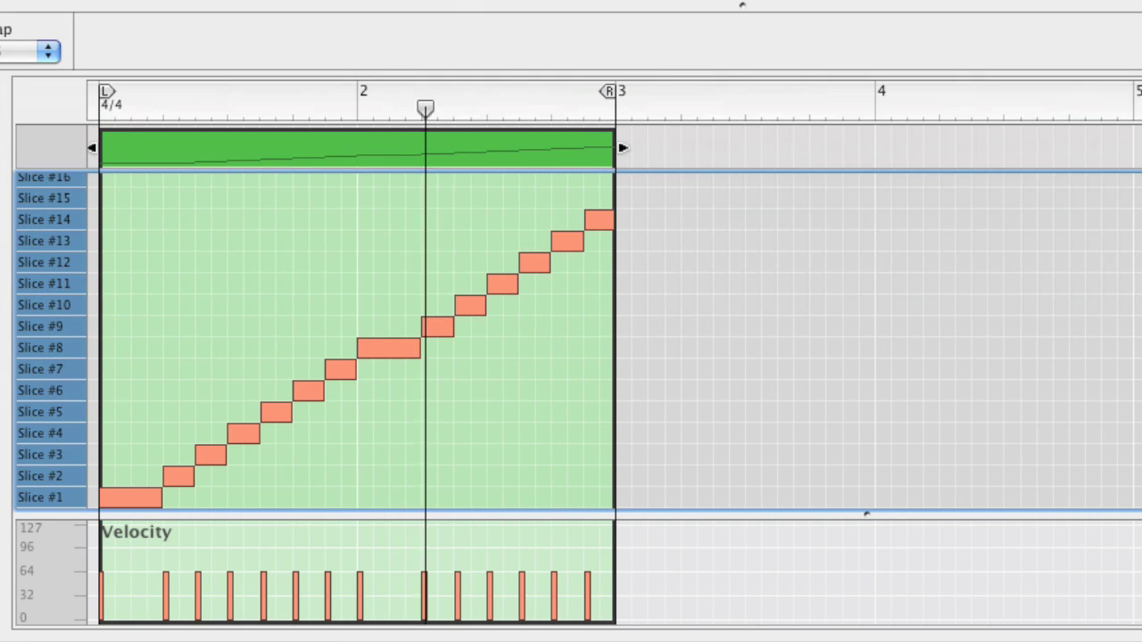
left_click_drag(345, 368, 351, 389)
left_click_drag(466, 307, 467, 350)
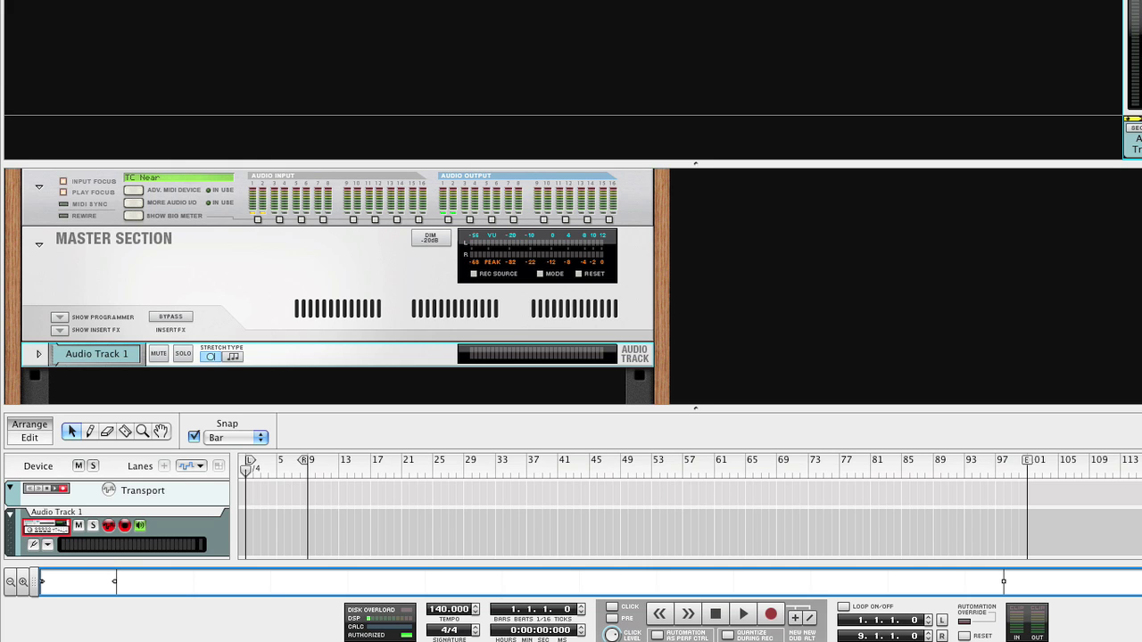
Import 3D_Drms_a2.rx2 onto Audio Track 1 at bar 1 and audition it
key("super+i")
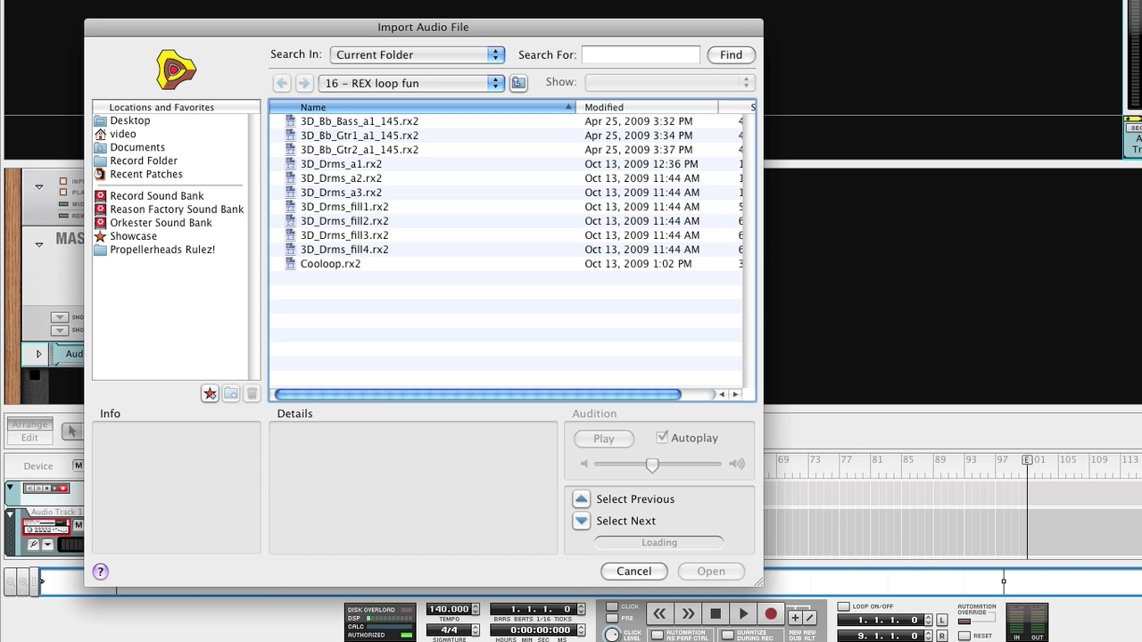
left_click(374, 184)
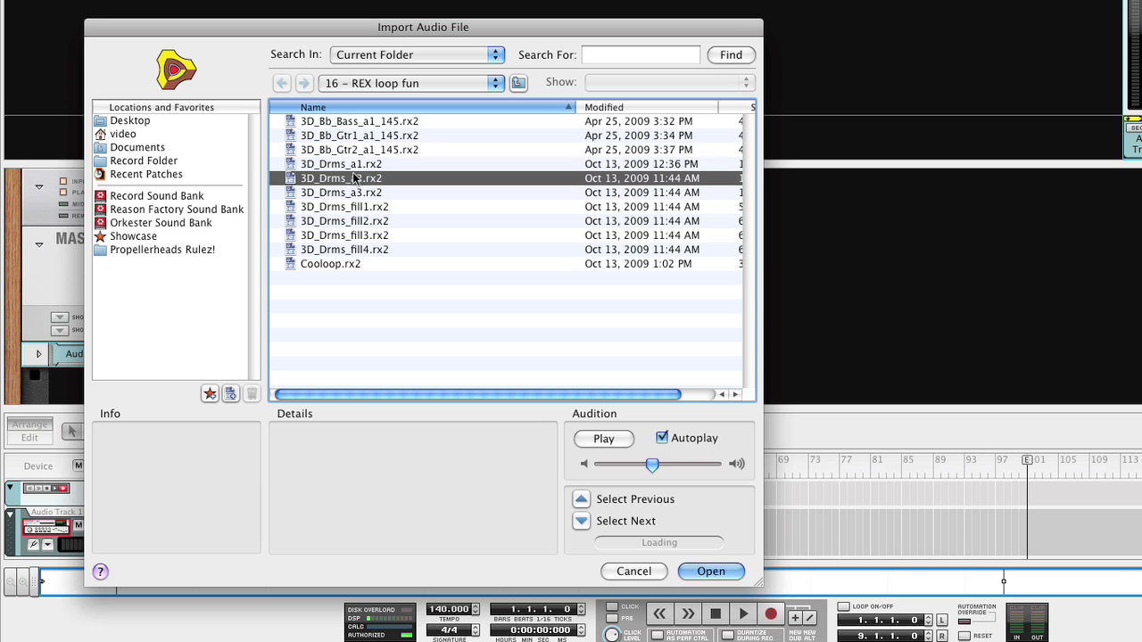
left_click(709, 571)
key("space")
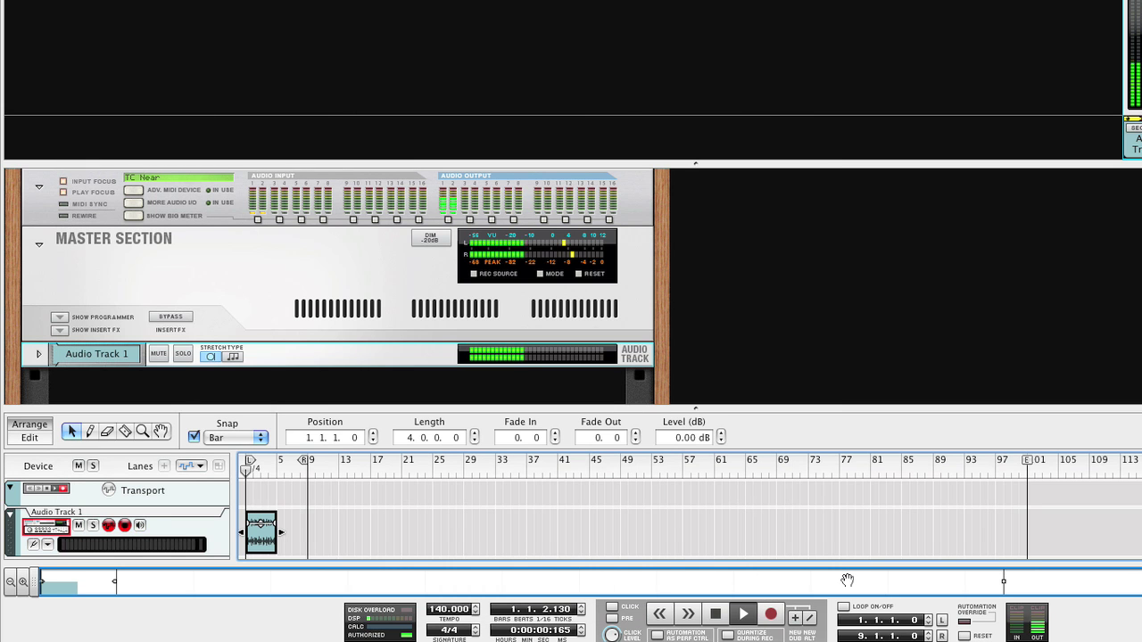
key("space")
Add 3D_Drms_fill2.rx2 at bar 5 and play the song from the start
left_click(277, 466)
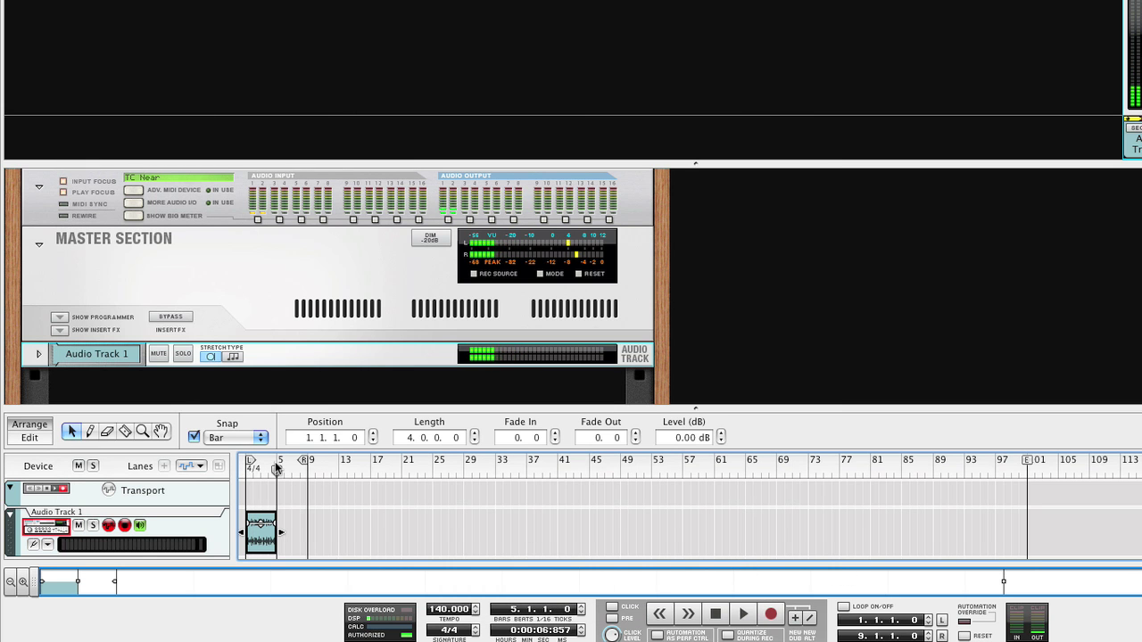
key("super+i")
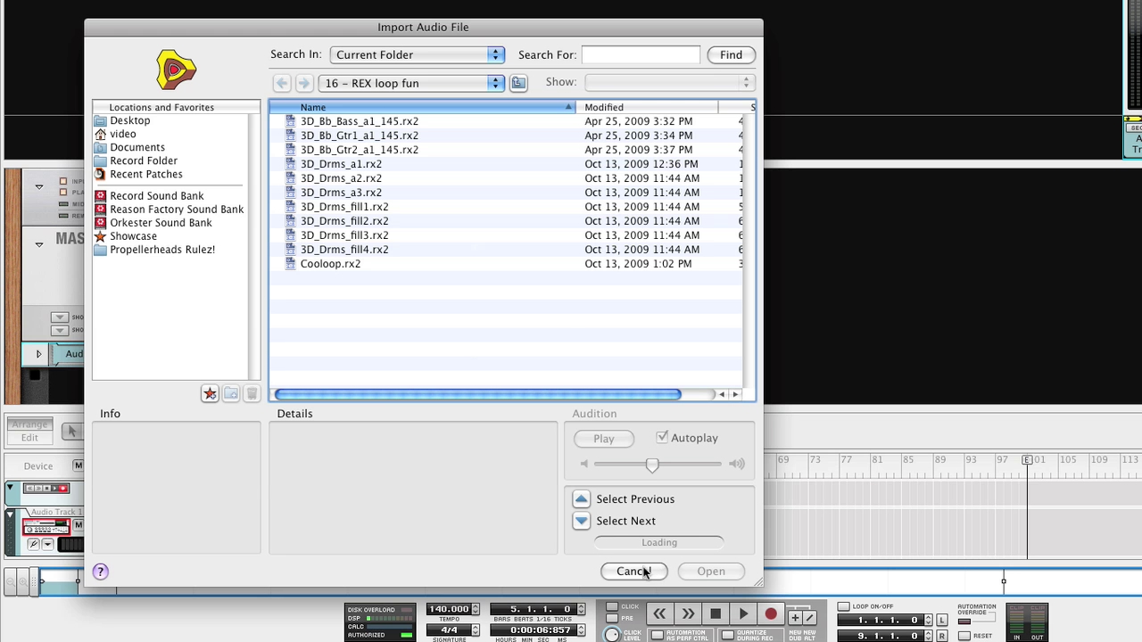
double_click(375, 221)
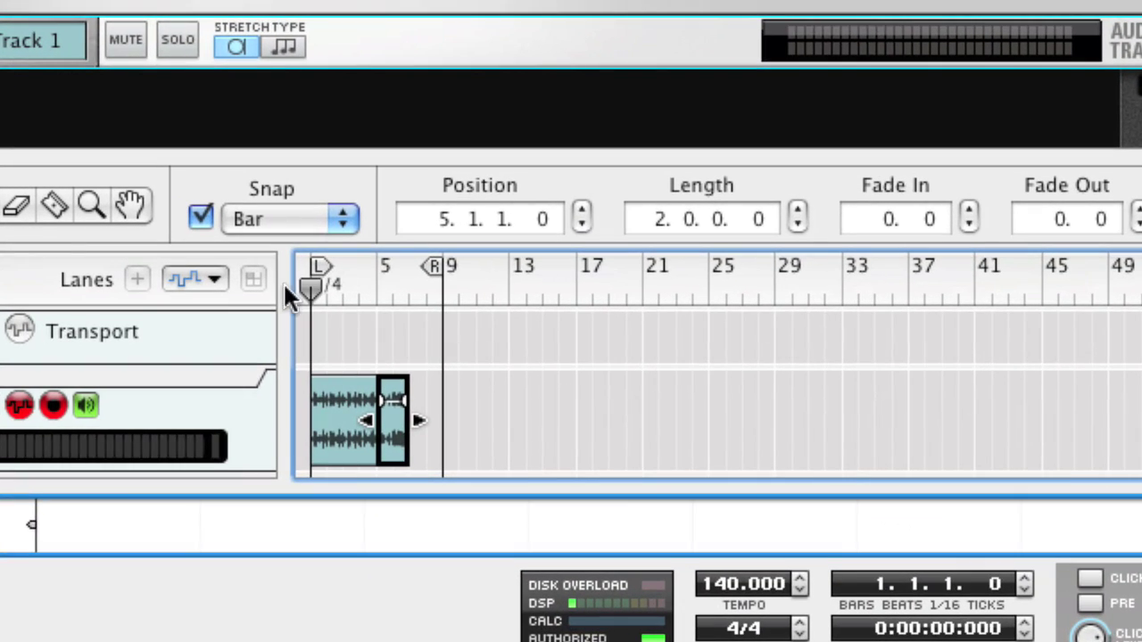
key("space")
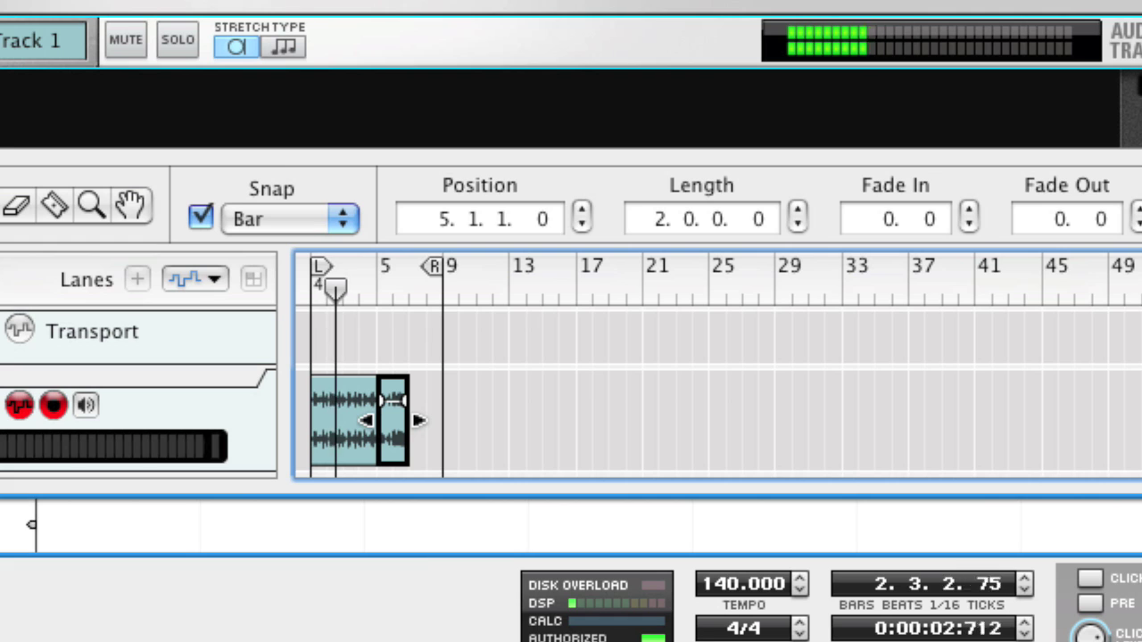
key("super+Right")
left_click_drag(1138, 544, 673, 541)
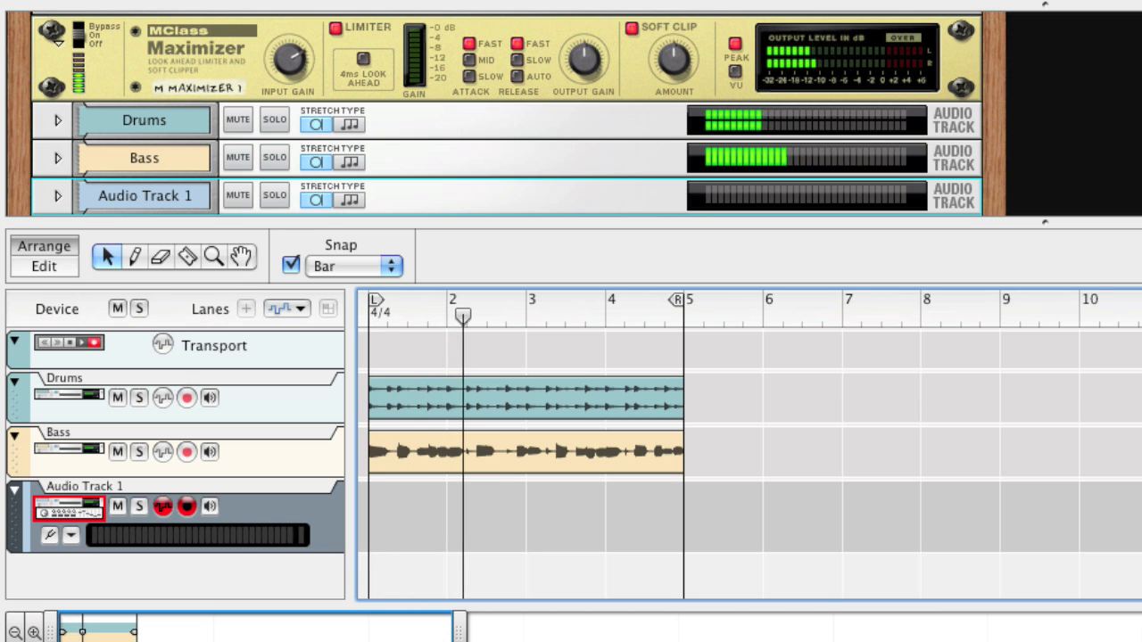
key("space")
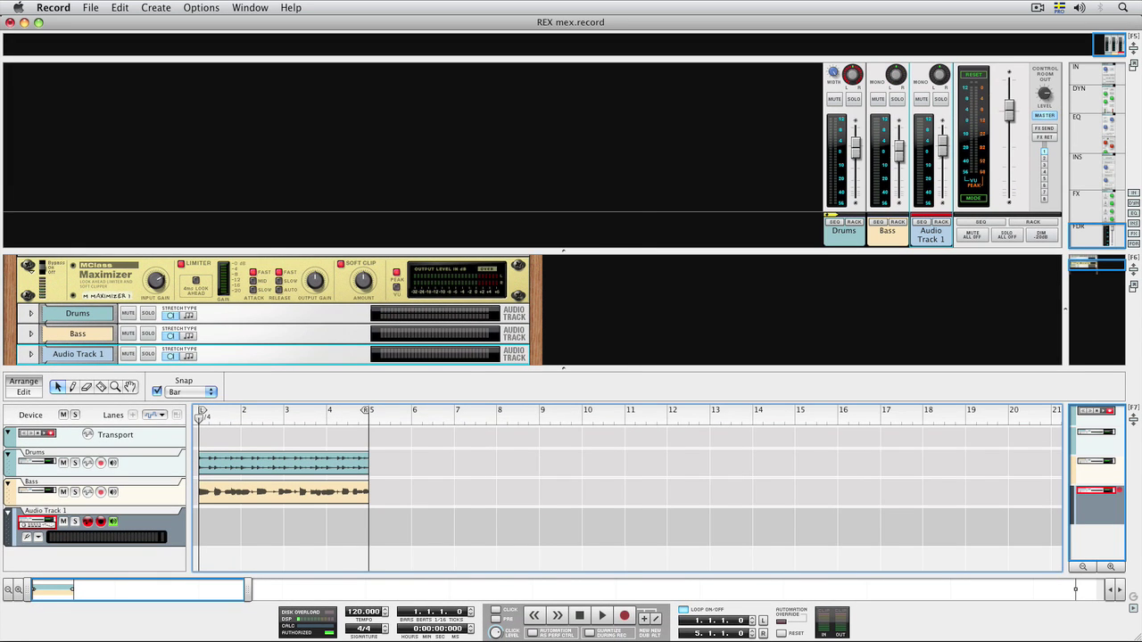
key("super+i")
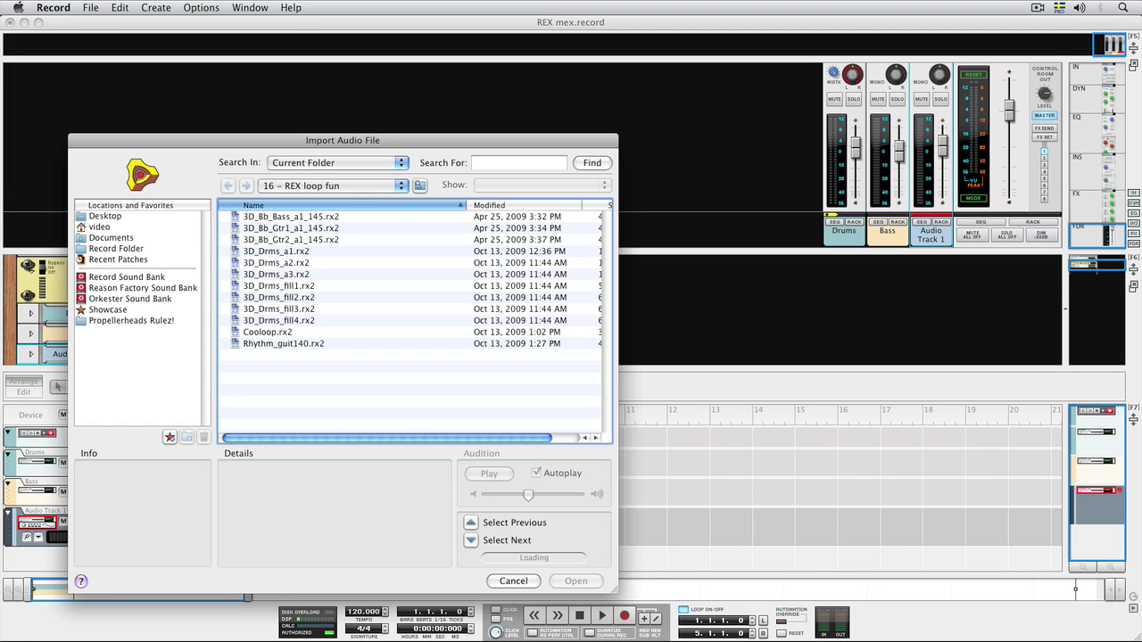
left_click(315, 345)
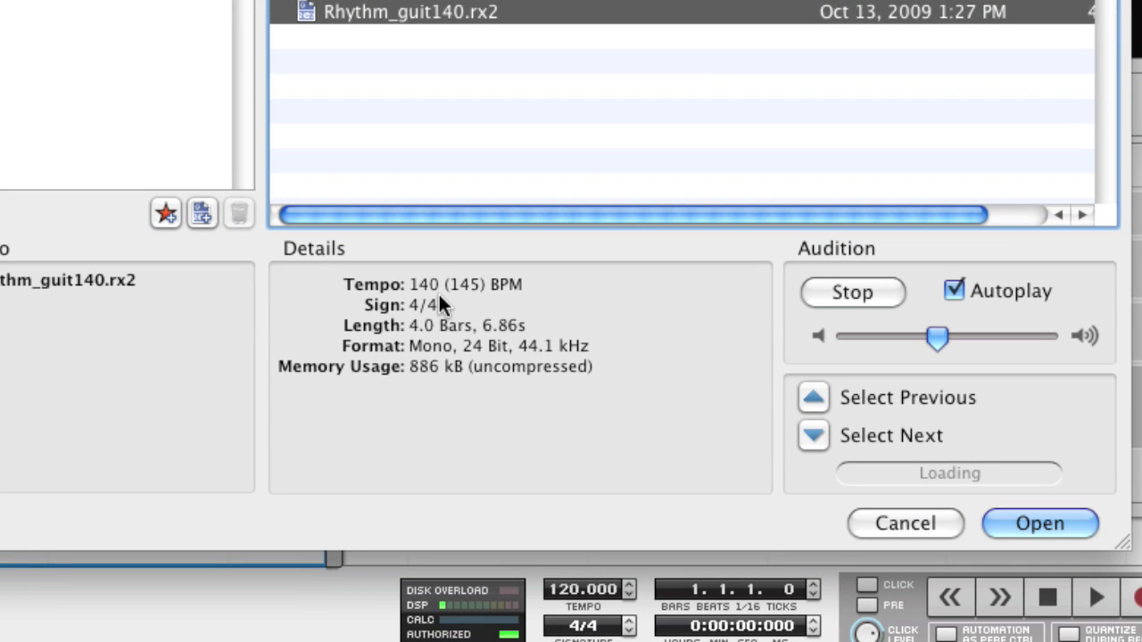
left_click(894, 521)
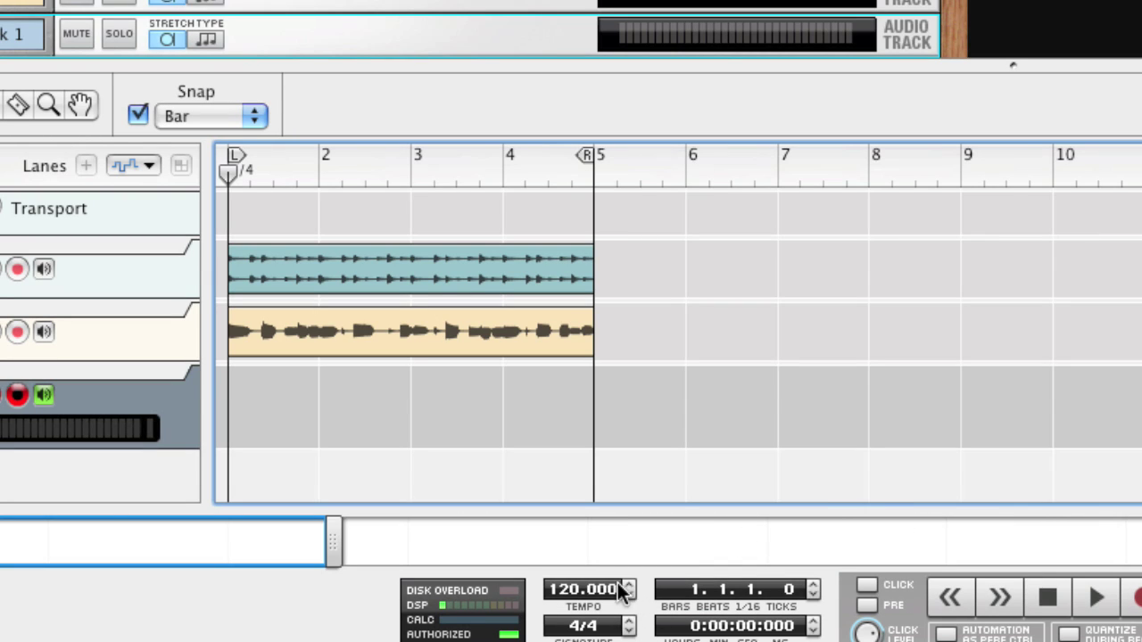
Import the Rhythm_guit140 loop onto Audio Track 1, set the tempo to 122 BPM, and play it
left_click_drag(576, 596, 593, 589)
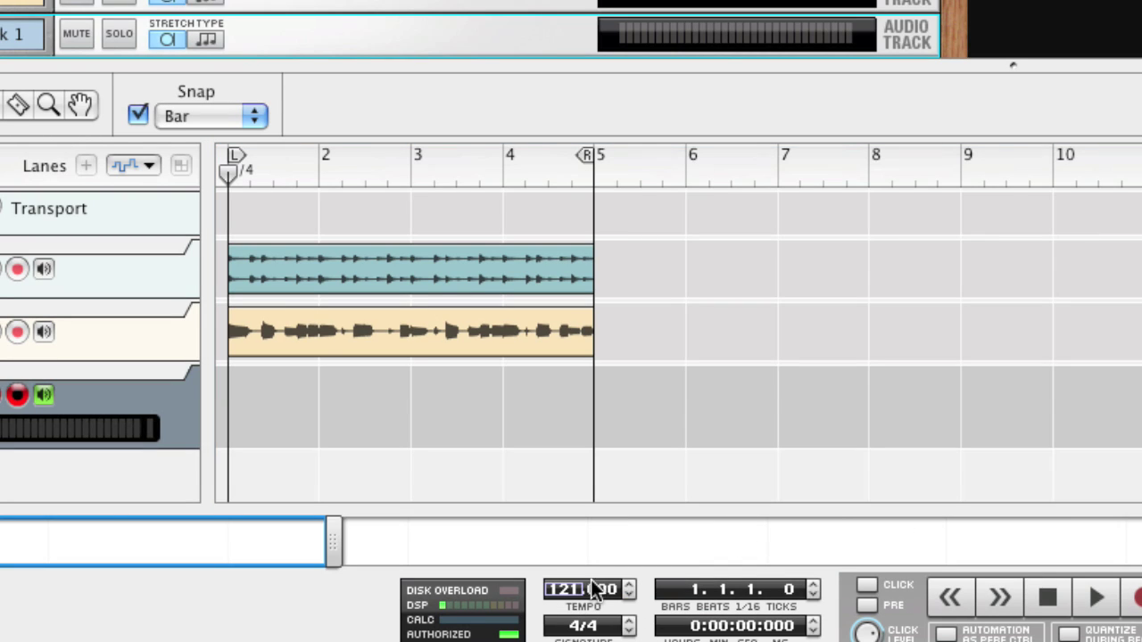
key("Up")
key("Up")
key("Up")
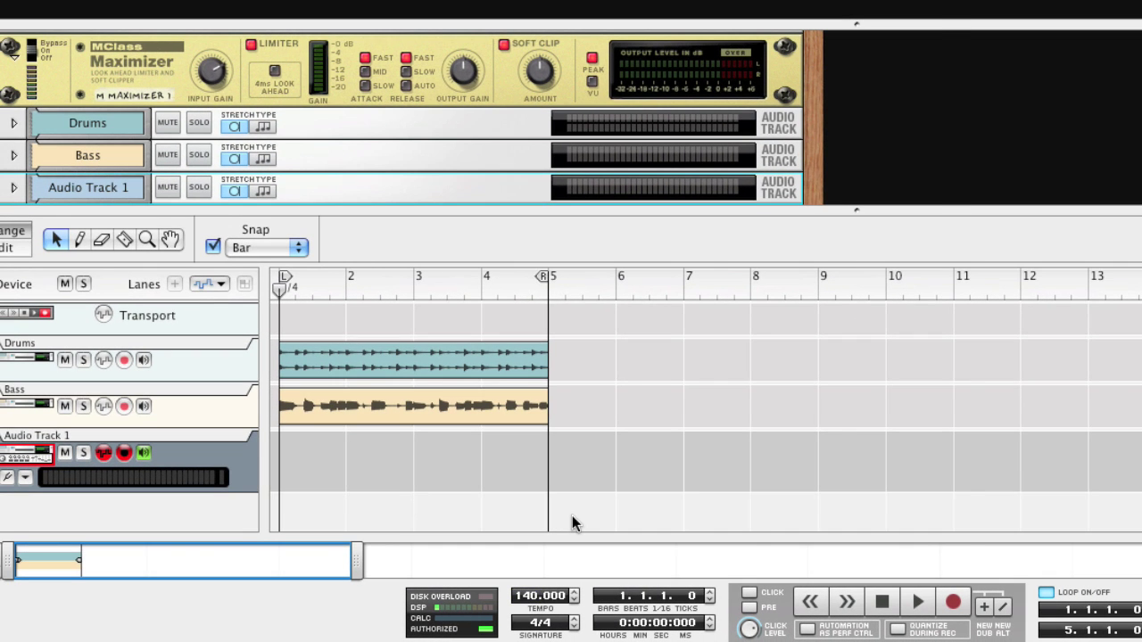
key("super+i")
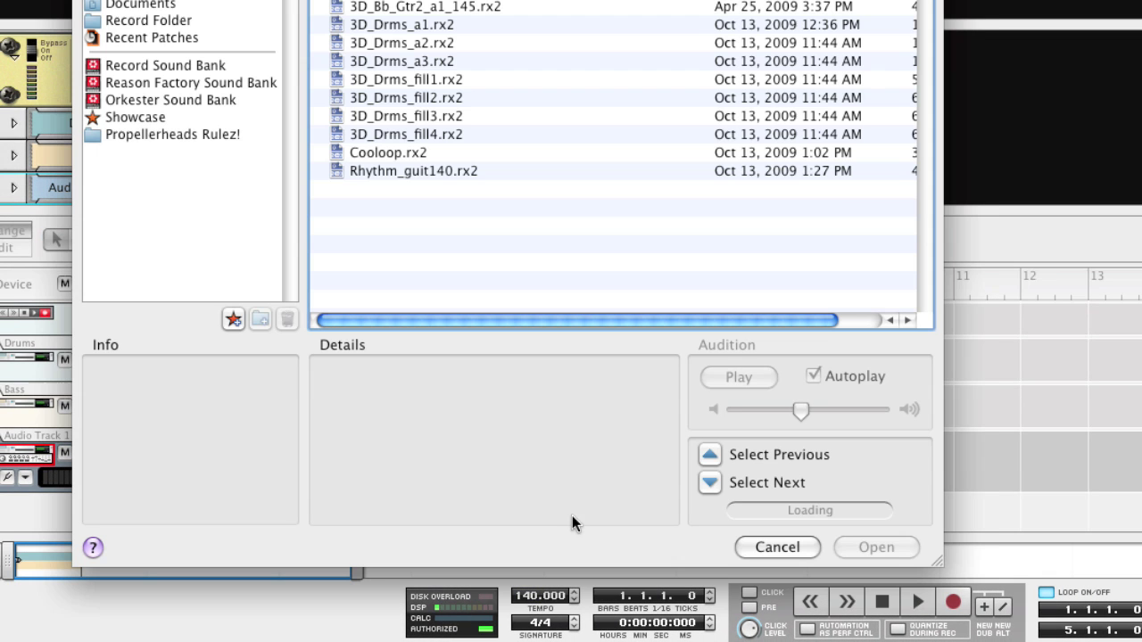
left_click(462, 171)
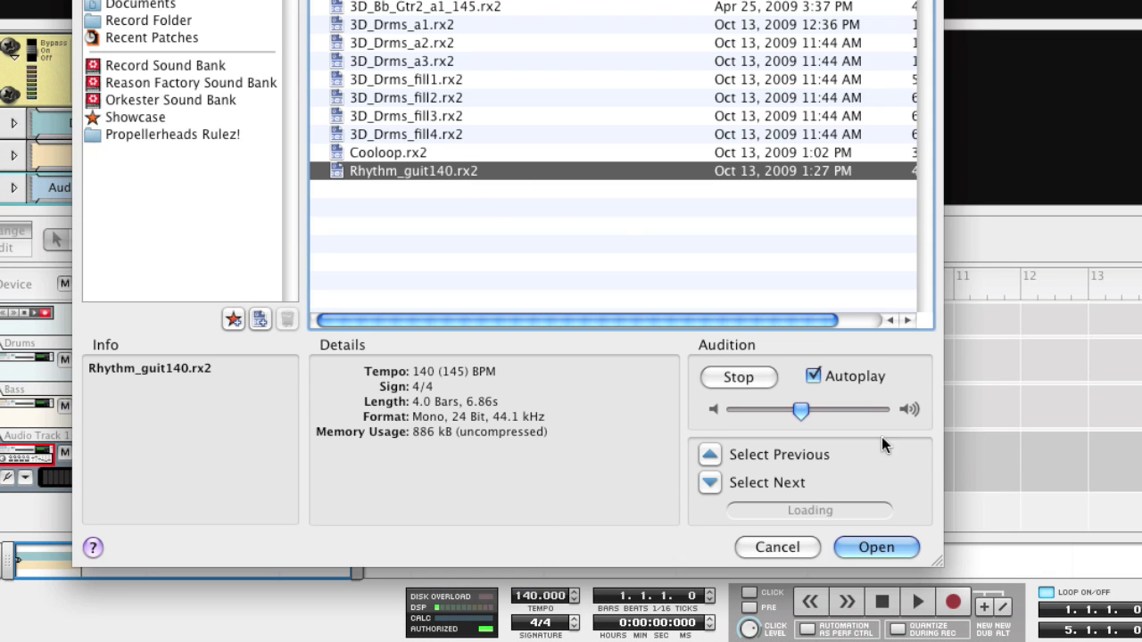
left_click(877, 548)
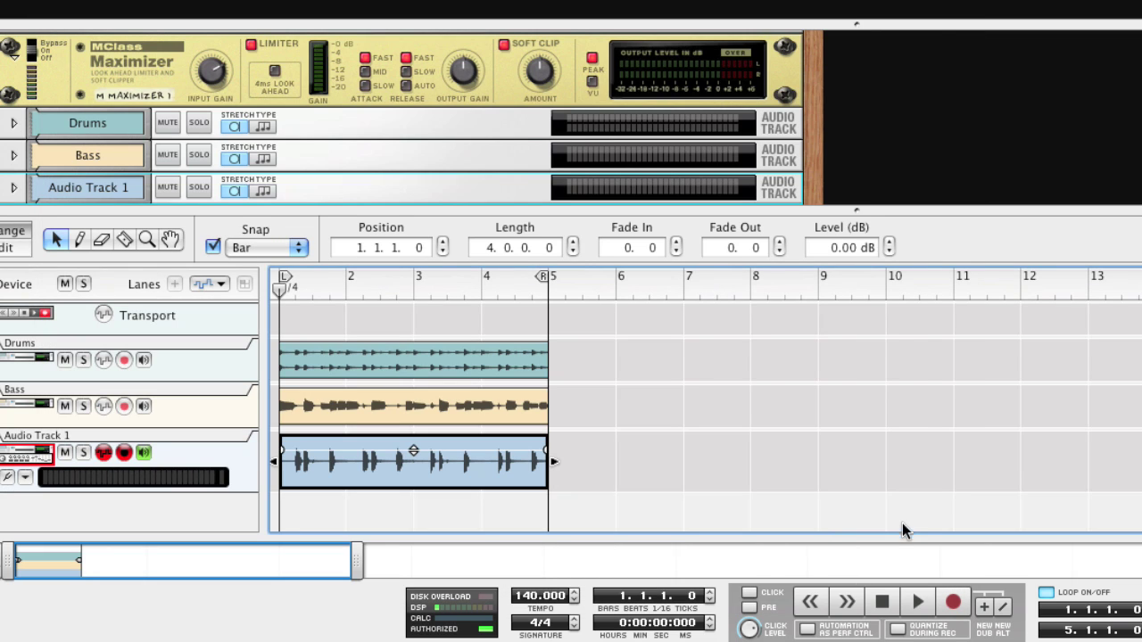
left_click_drag(541, 595, 536, 623)
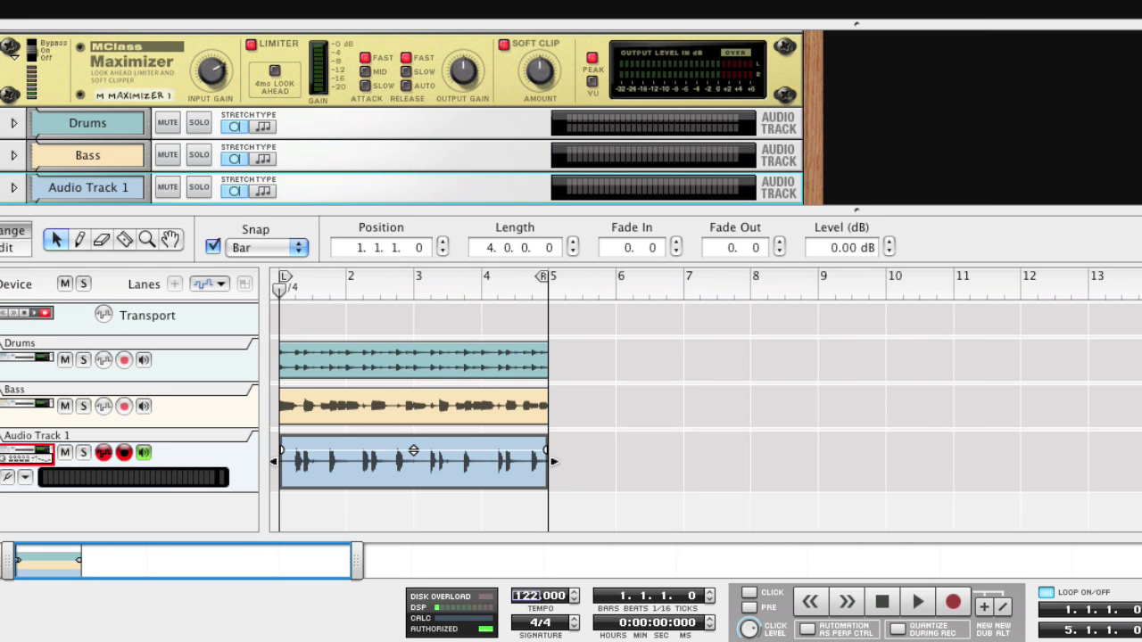
left_click(917, 603)
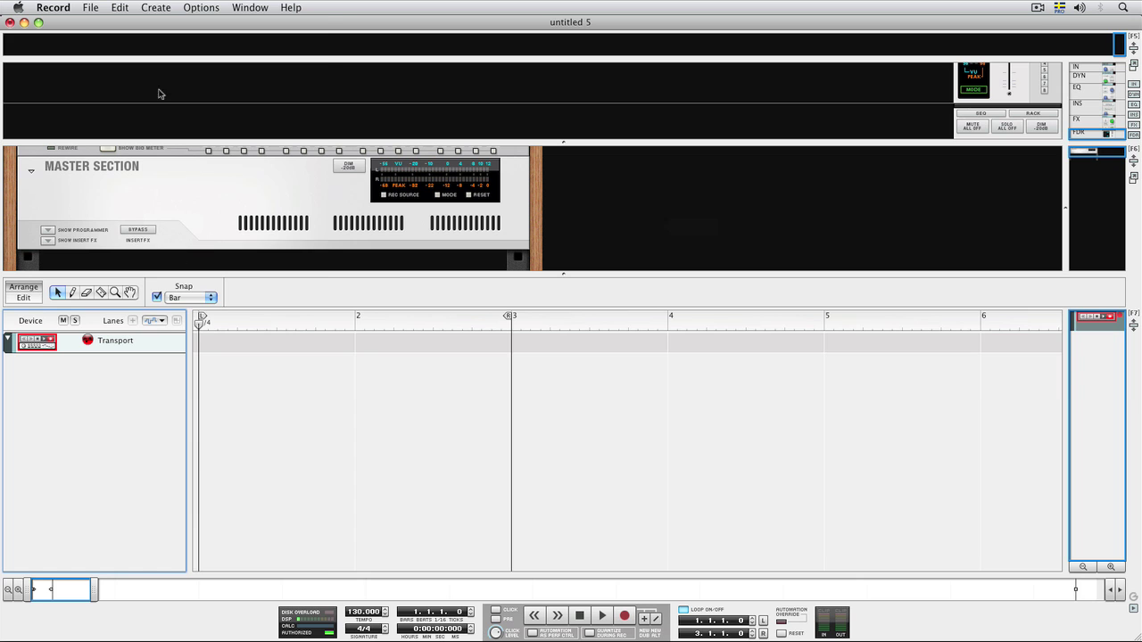
Create a new audio track, import Elc26_PlanetRock_135_eLAB.rx2 onto it, and audition the clip
left_click(141, 7)
left_click(169, 23)
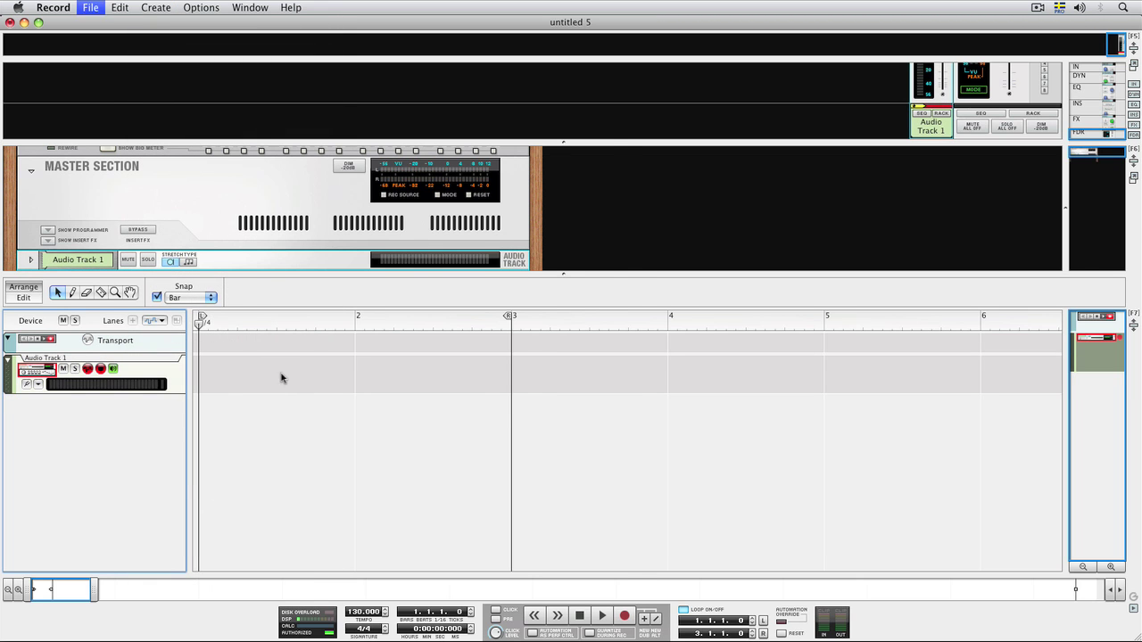
scroll(267, 393, "down", 3)
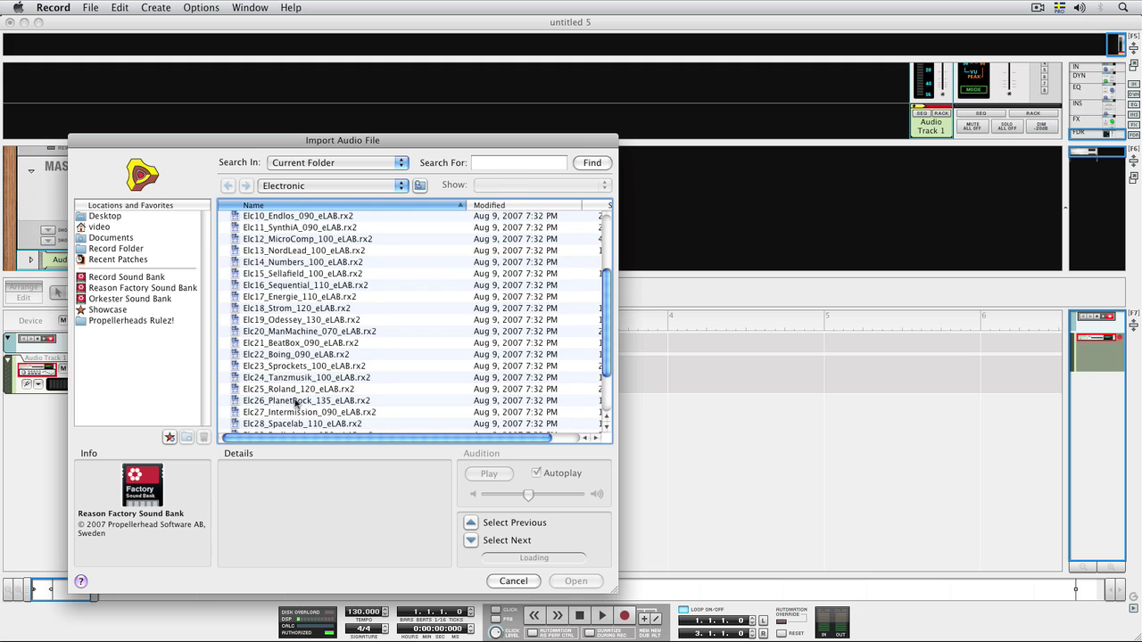
double_click(296, 401)
key("space")
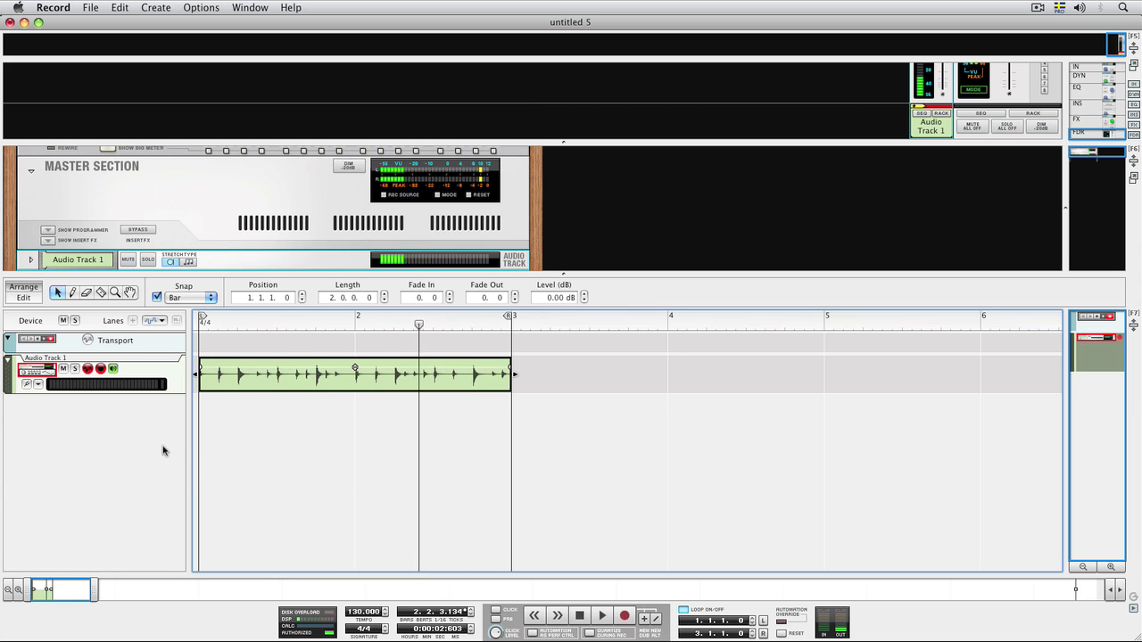
key("space")
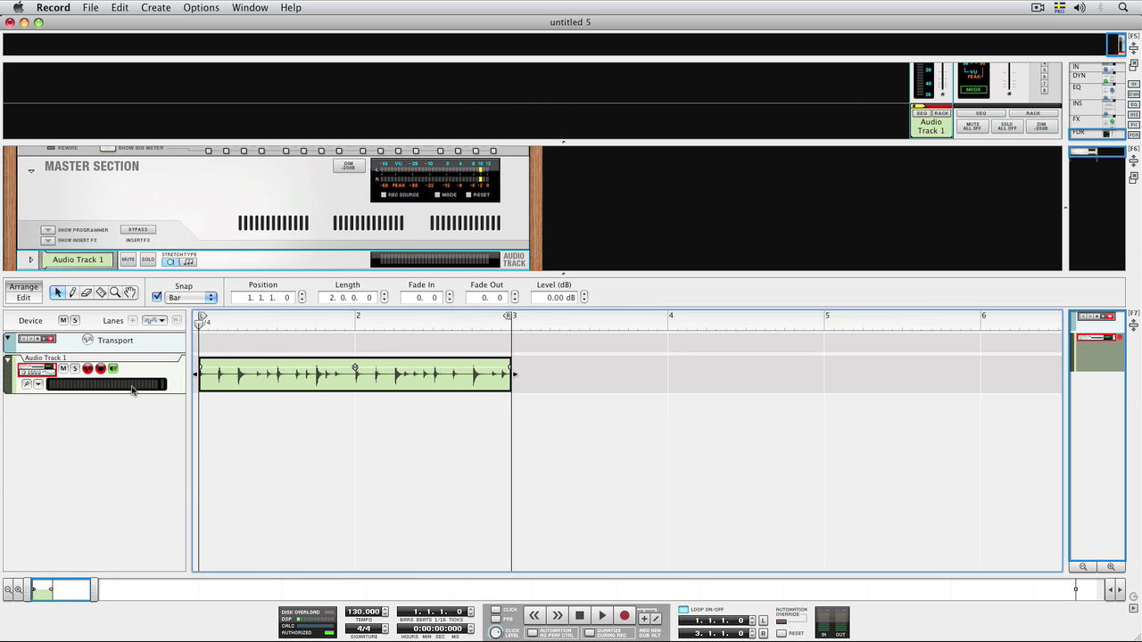
double_click(234, 382)
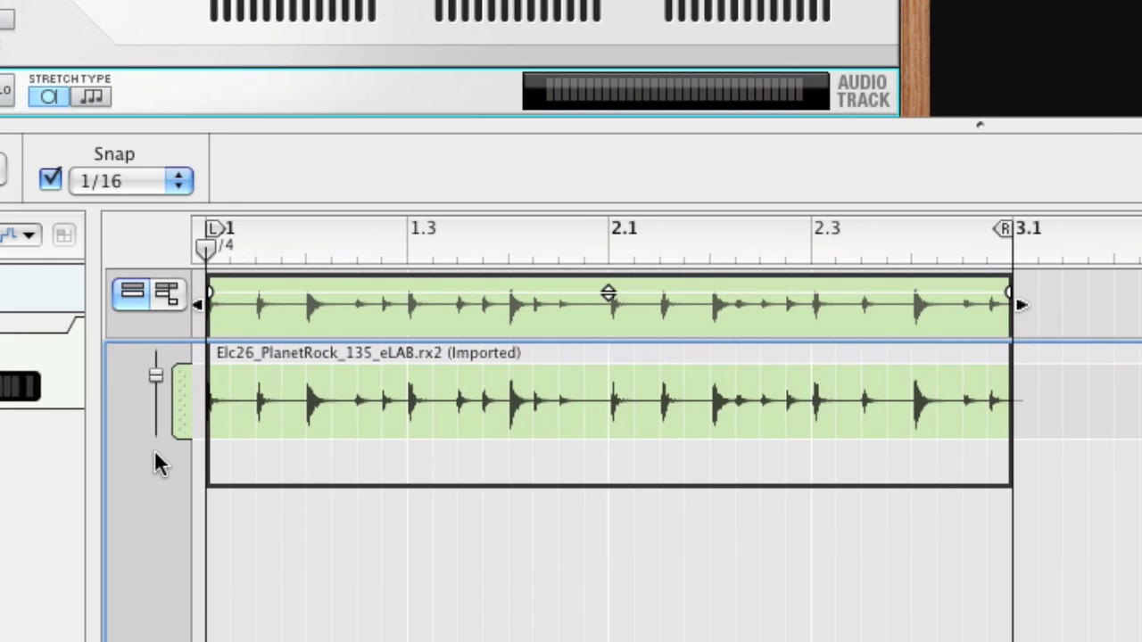
Show the track's lanes and import Hse09_Dope_135_eLAB from the House loops as a new lane
left_click(169, 291)
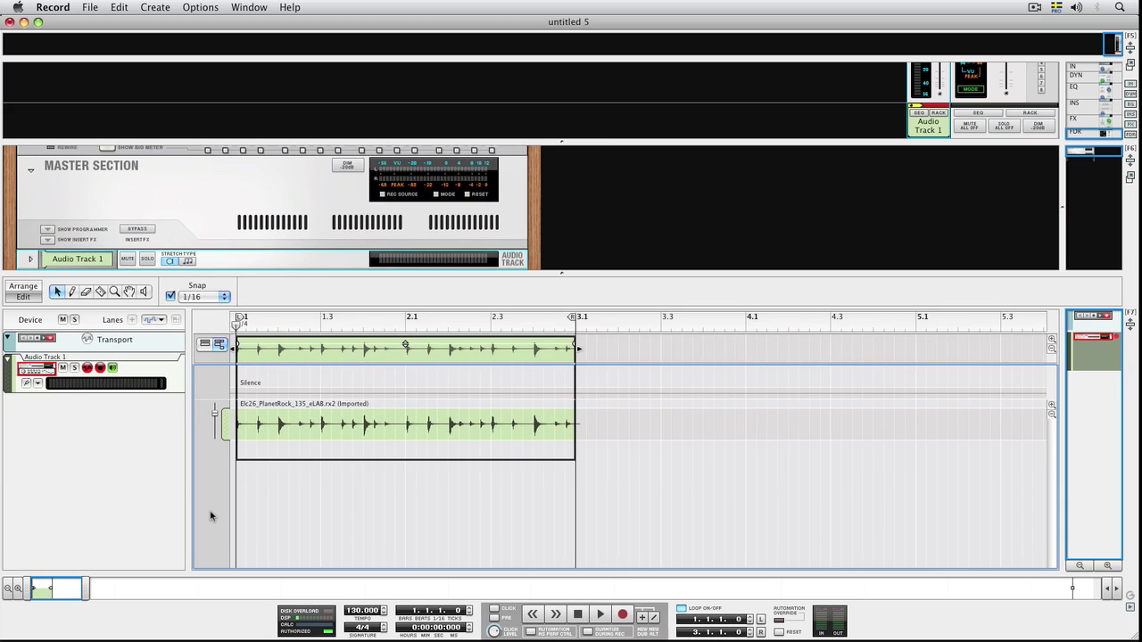
key("super+i")
left_click(335, 188)
left_click(339, 200)
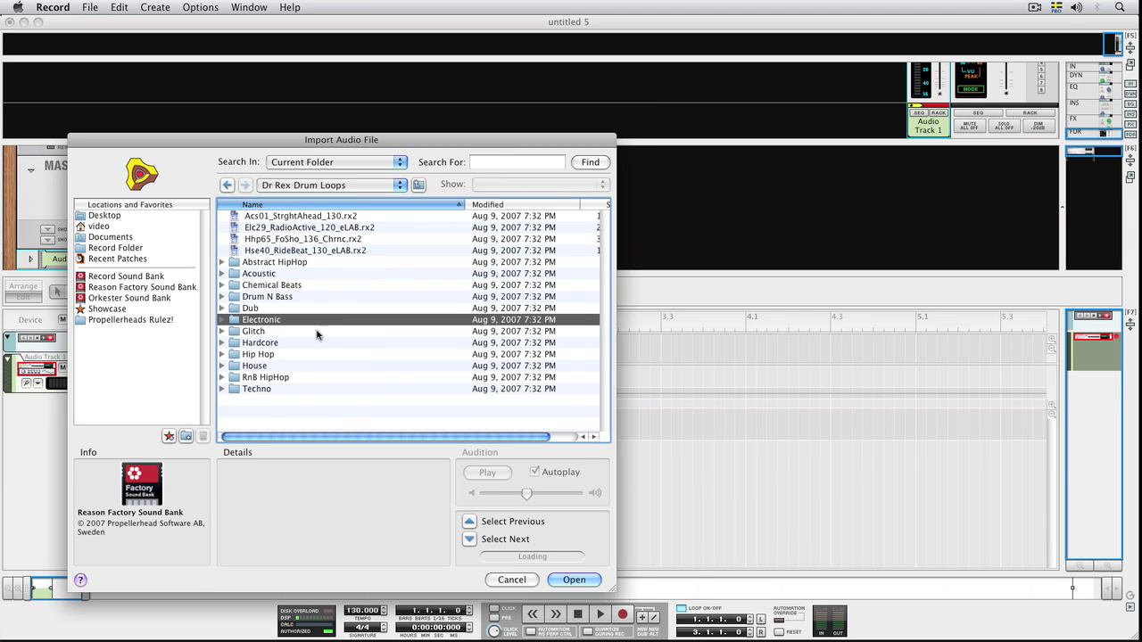
double_click(266, 367)
scroll(278, 354, "down", 1)
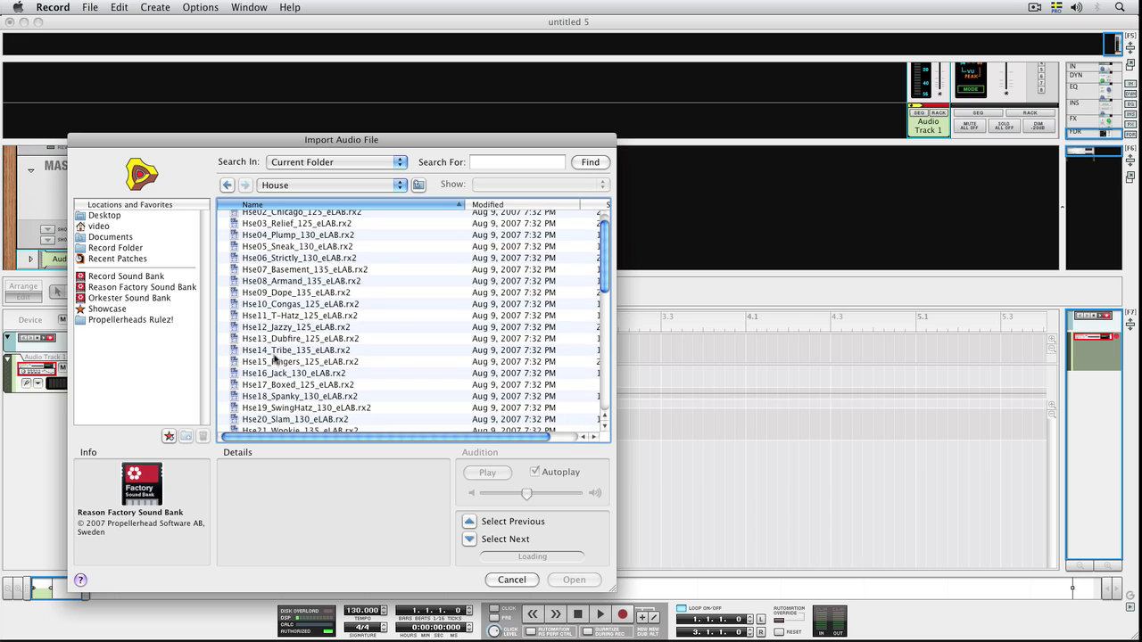
double_click(278, 298)
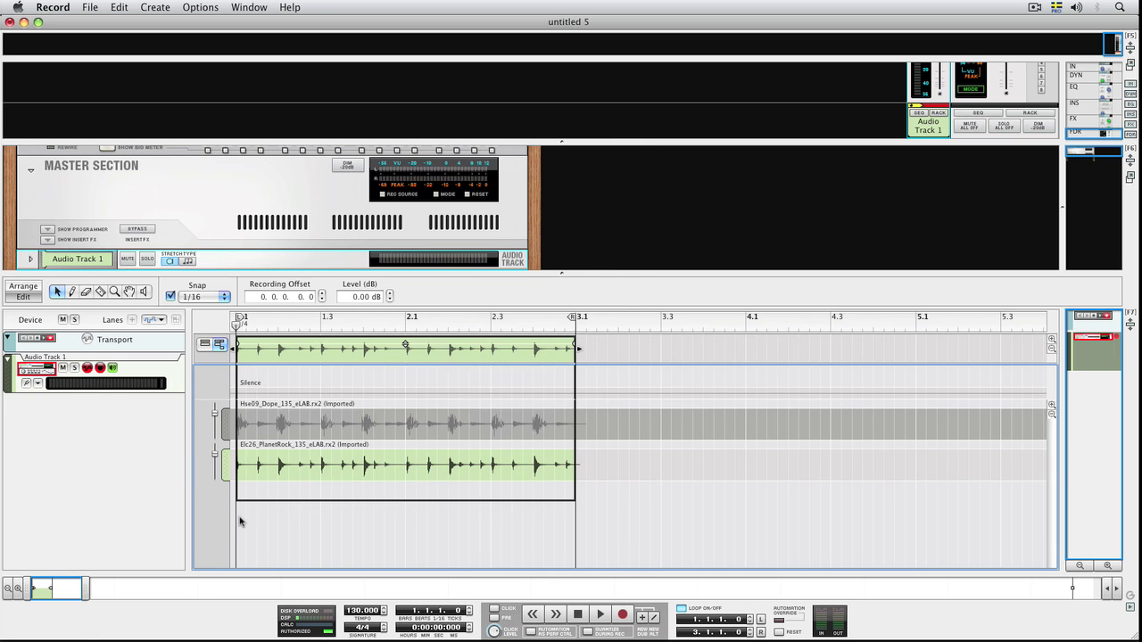
Add the ElGt_Up_Em7_115 Telecaster rhythm loop as another lane
key("super+i")
double_click(273, 216)
double_click(281, 274)
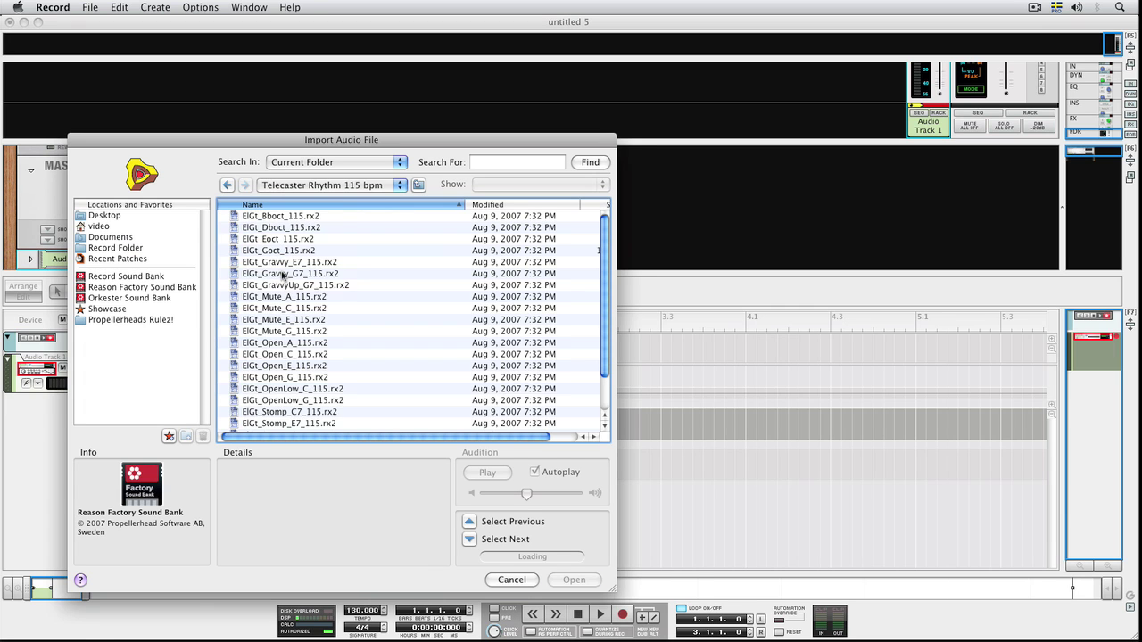
scroll(282, 323, "down", 3)
double_click(278, 416)
Add the Hhp_Orgline_092_Chronic hip hop loop as a further lane
key("super+i")
double_click(273, 242)
scroll(282, 362, "down", 5)
double_click(284, 366)
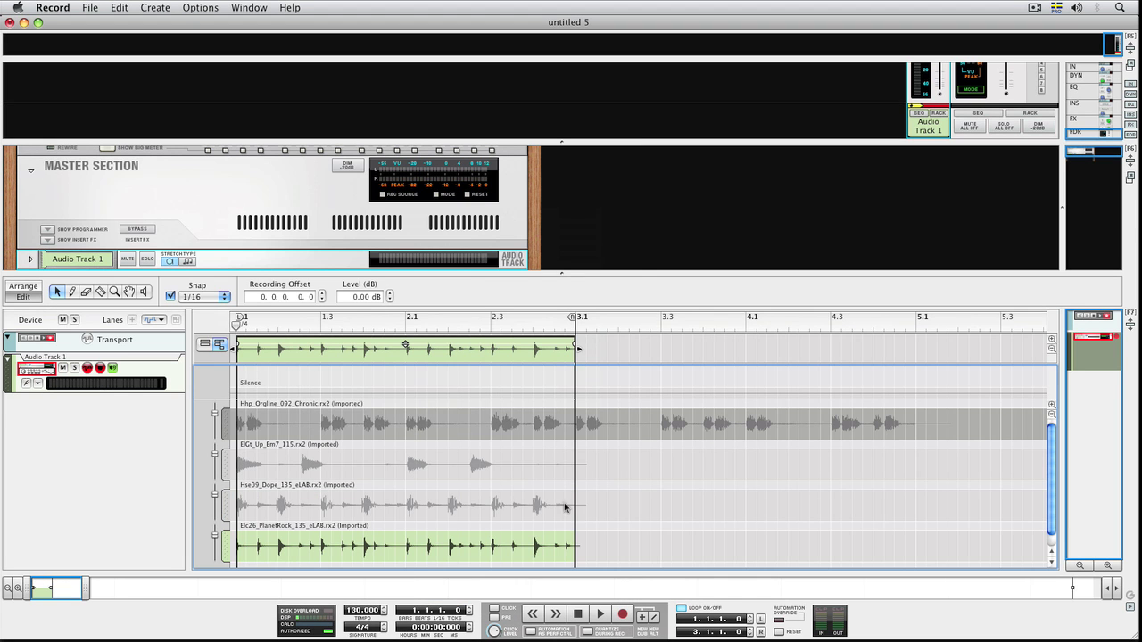
scroll(639, 509, "down", 1)
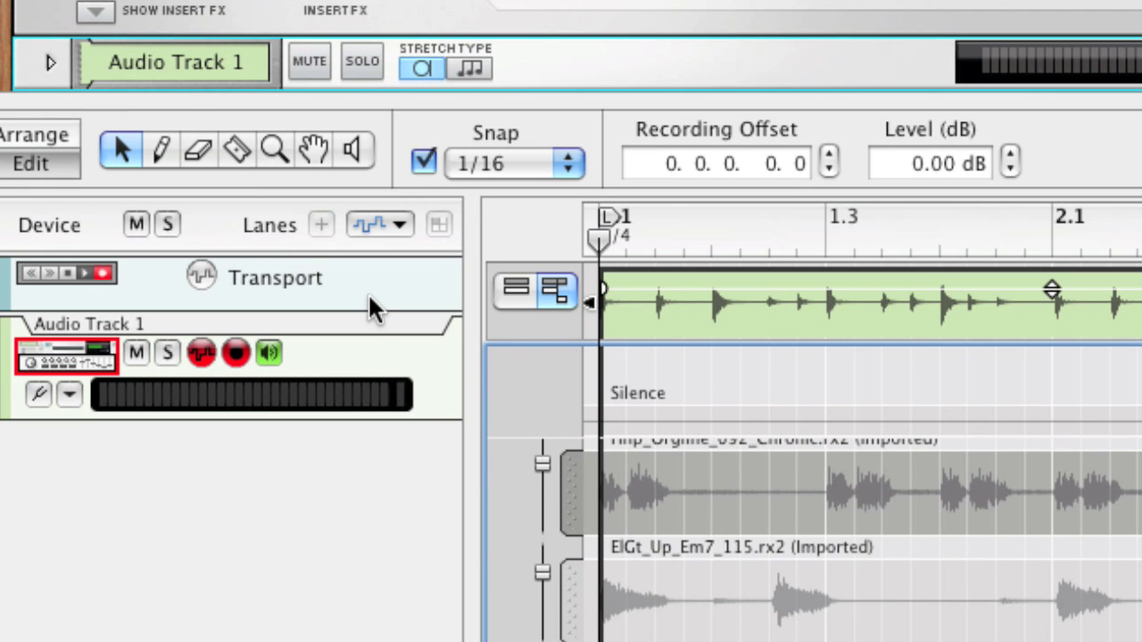
Razor-cut two Hse09_Dope slices, one ElGt_Up_Em7 slice near 2.3, and two Hhp_Orgline slices
left_click(235, 149)
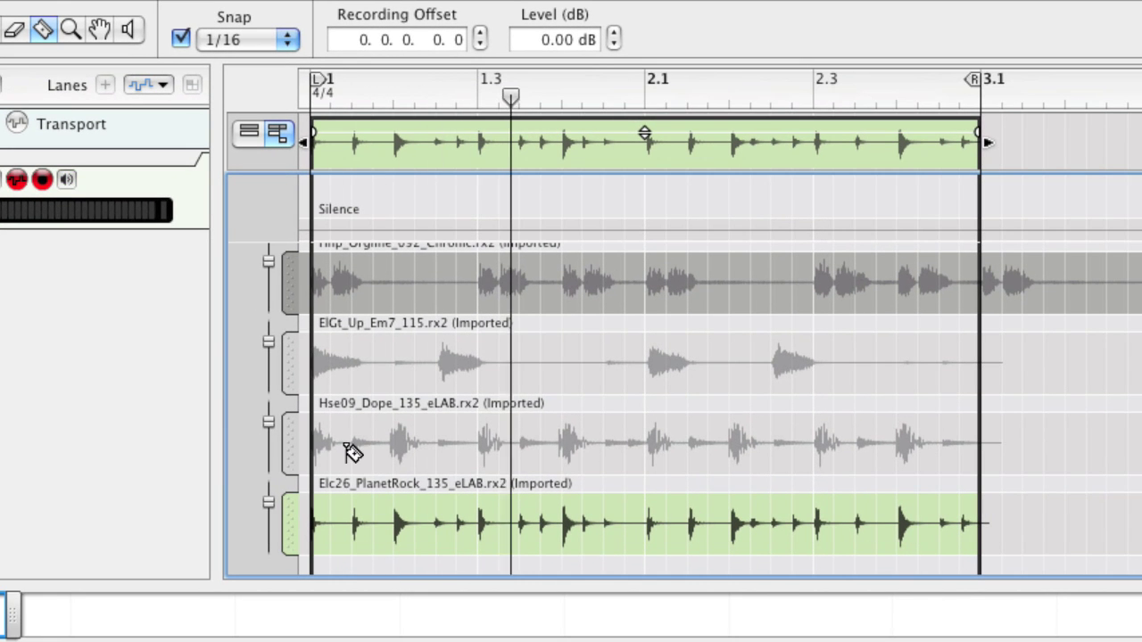
left_click_drag(318, 441, 353, 441)
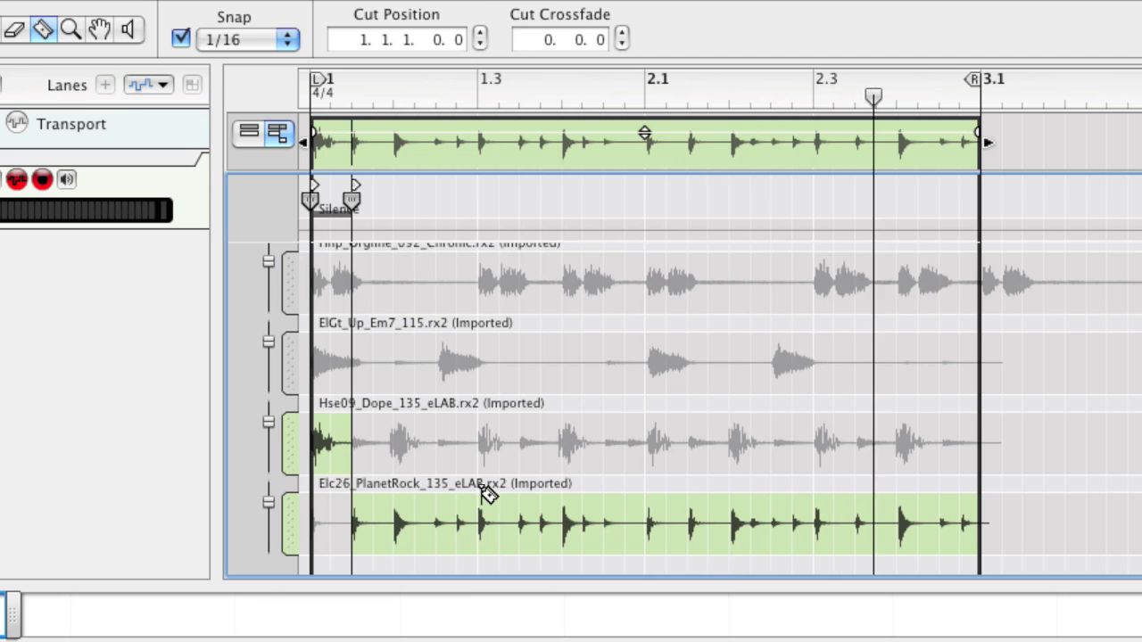
left_click_drag(627, 455, 688, 462)
left_click_drag(777, 365, 823, 370)
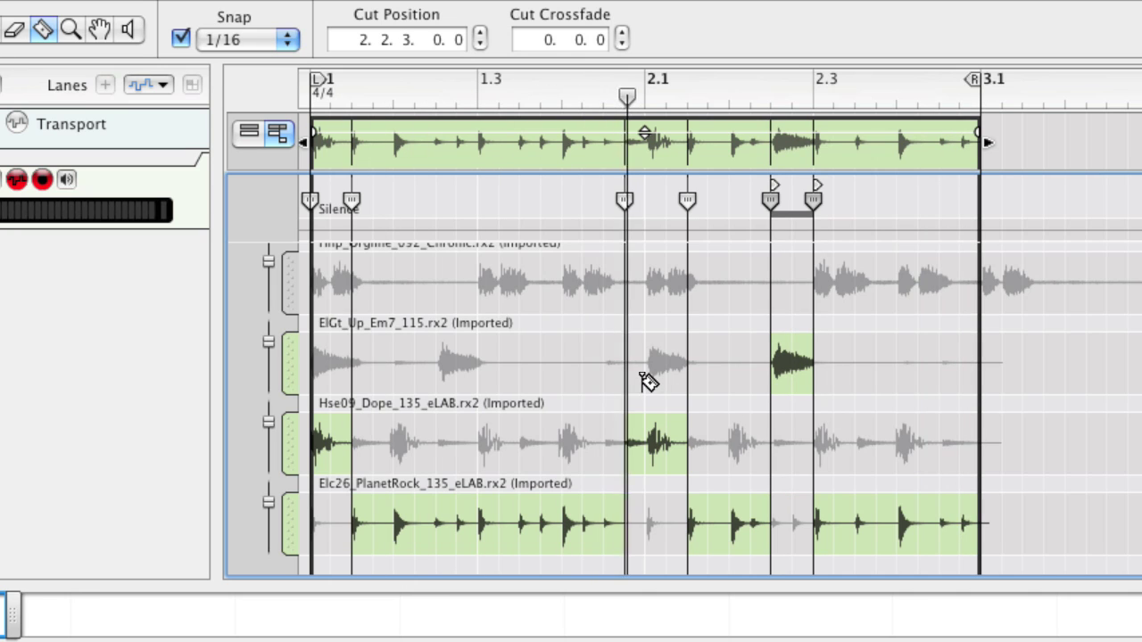
left_click_drag(485, 281, 504, 284)
left_click_drag(839, 295, 876, 291)
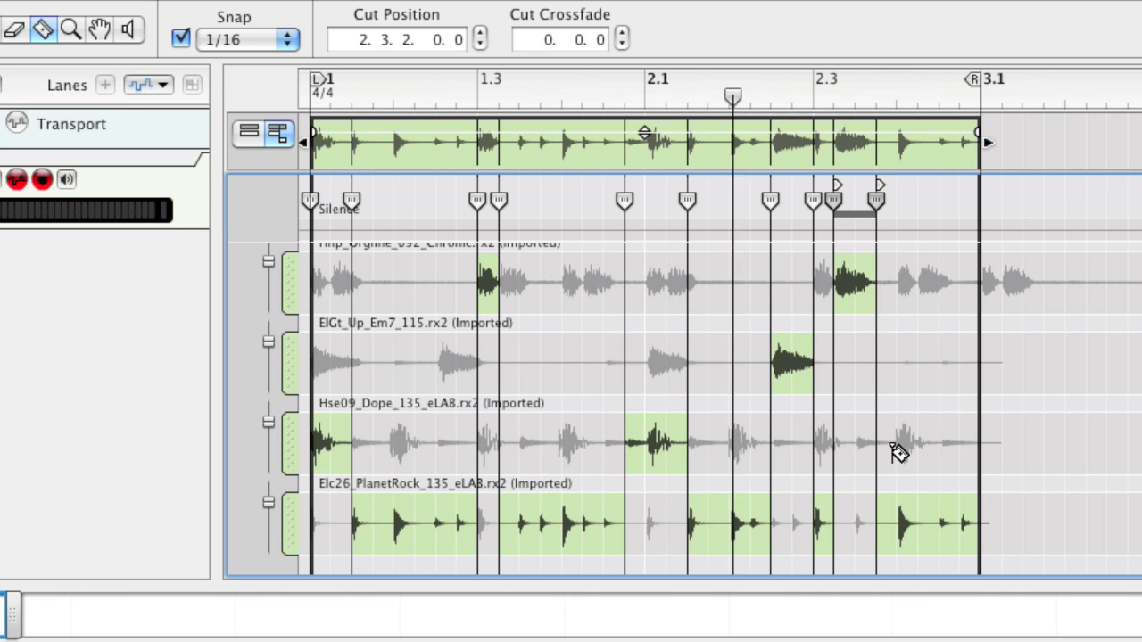